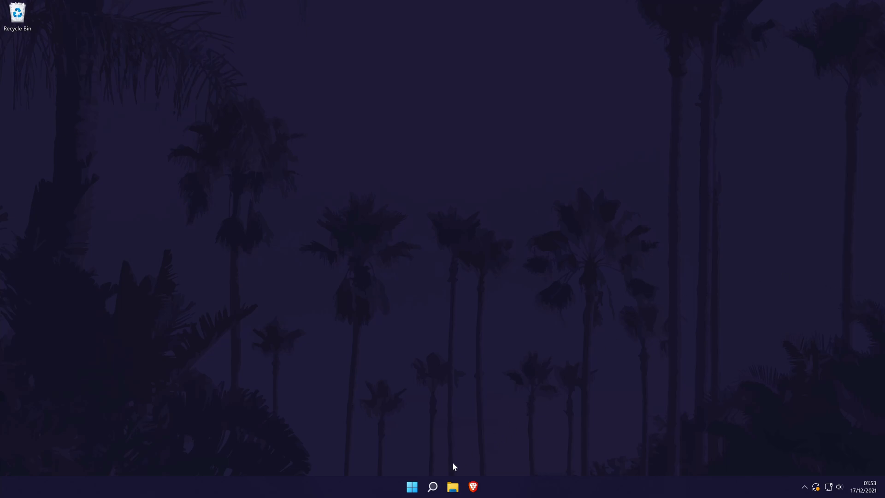
Step: Search for 'settings' from the taskbar and launch the Settings app
click(432, 486)
text(settings)
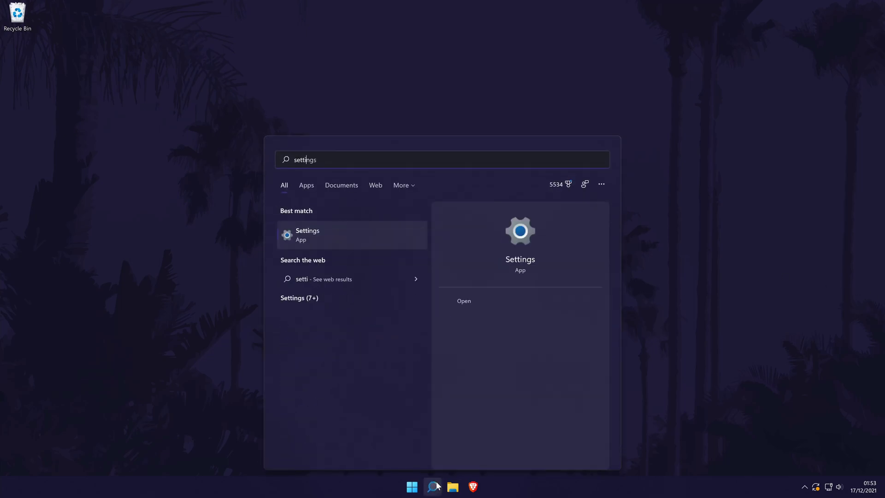
click(336, 238)
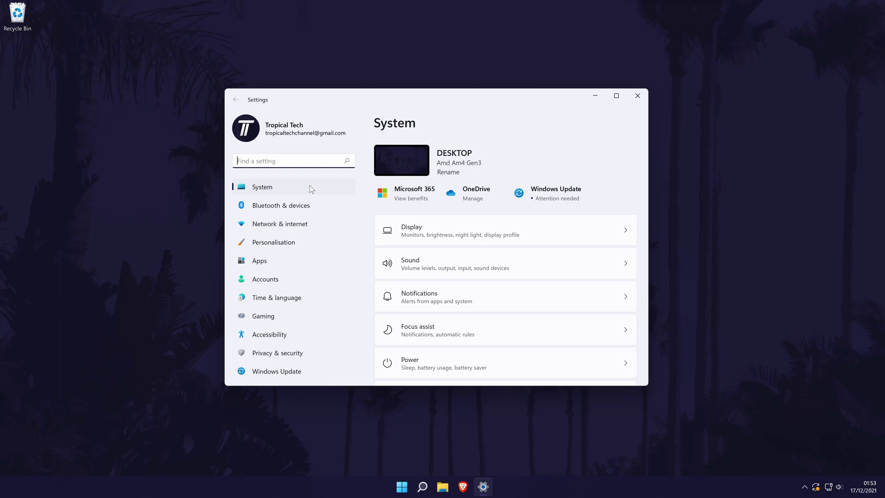
Step: Open the Sound page from System and review its output, input and advanced sections
click(475, 274)
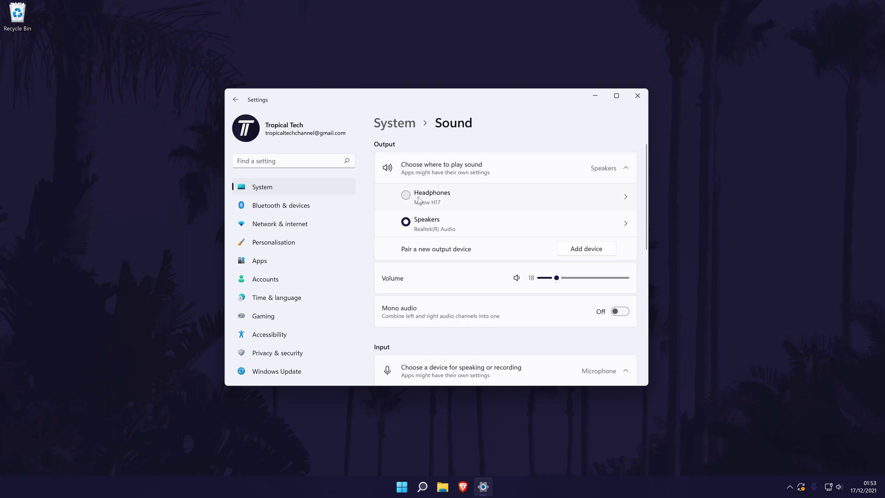
scroll(419, 217, down, 3)
scroll(419, 217, down, 2)
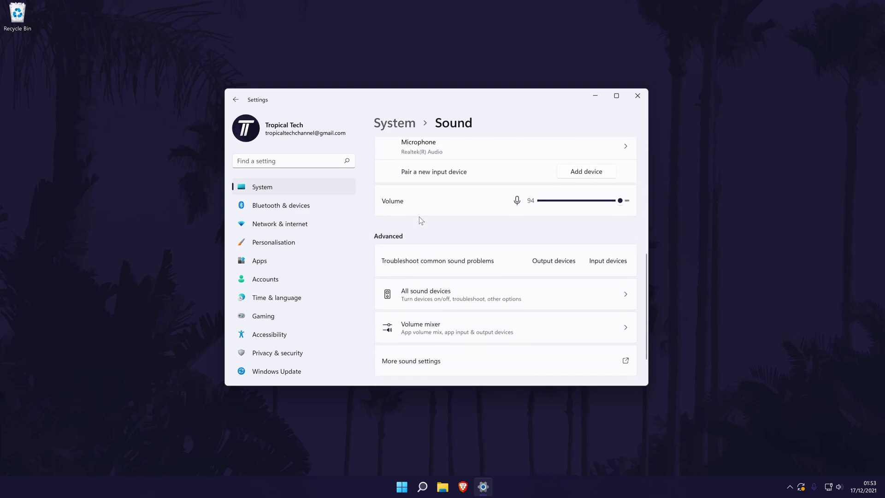
scroll(419, 216, down, 1)
click(419, 284)
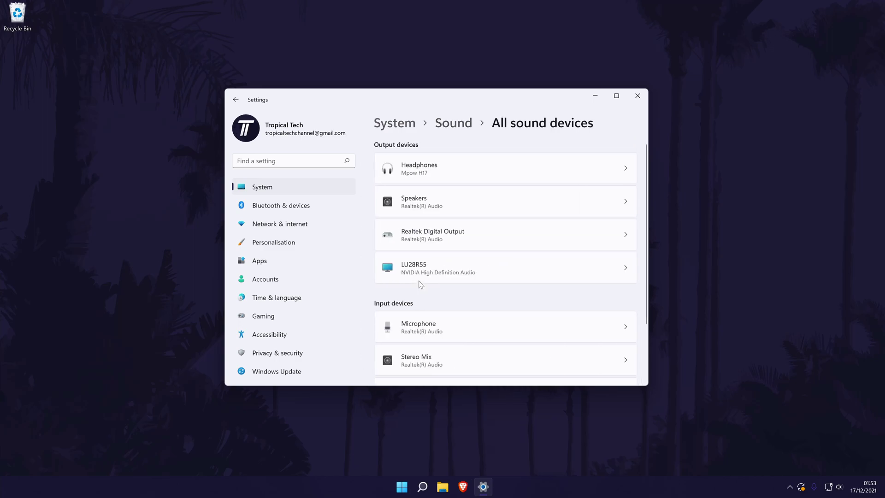
click(583, 268)
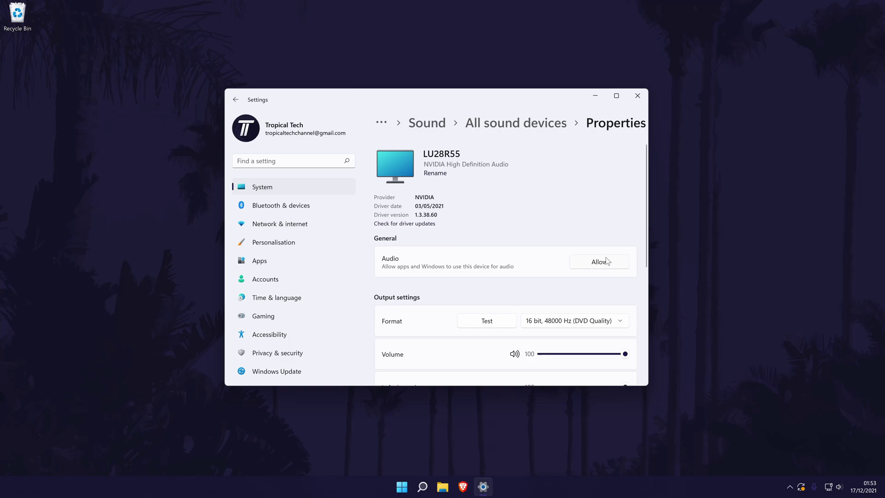
click(427, 123)
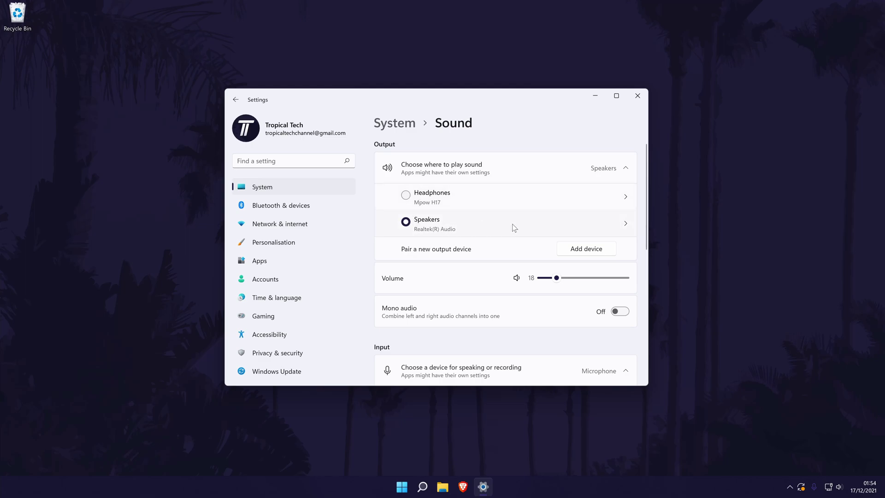
Step: Review the Speakers format, volume and channels, keeping spatial sound type Off
click(571, 228)
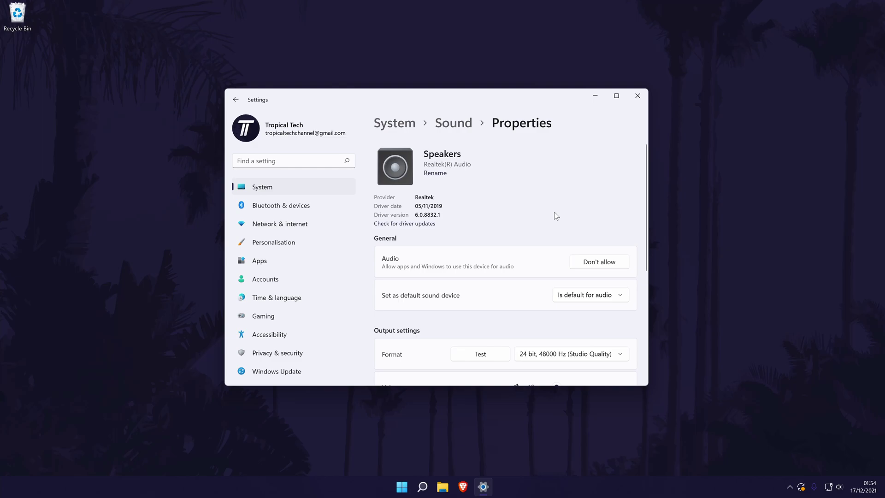
scroll(555, 214, down, 3)
scroll(555, 214, down, 3)
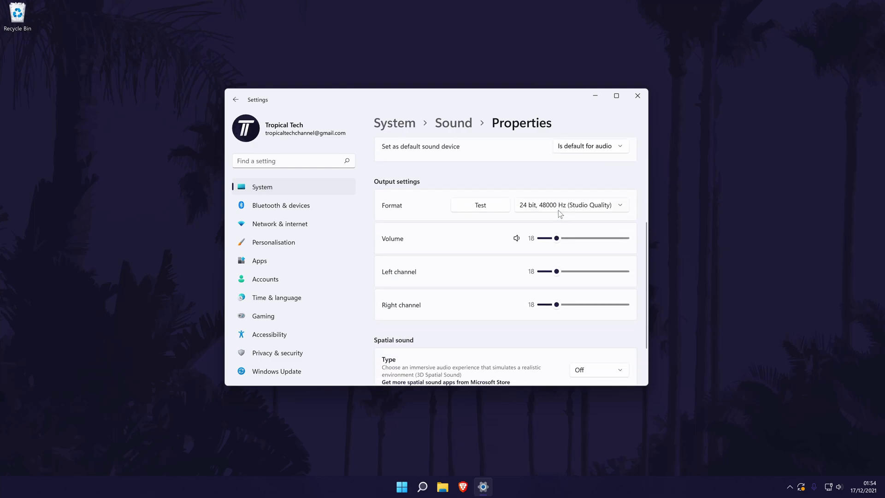
scroll(548, 306, down, 2)
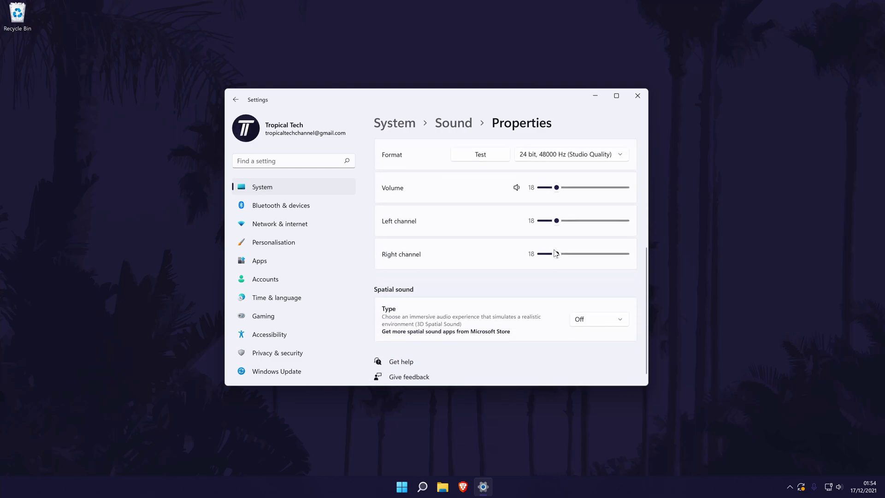
click(605, 311)
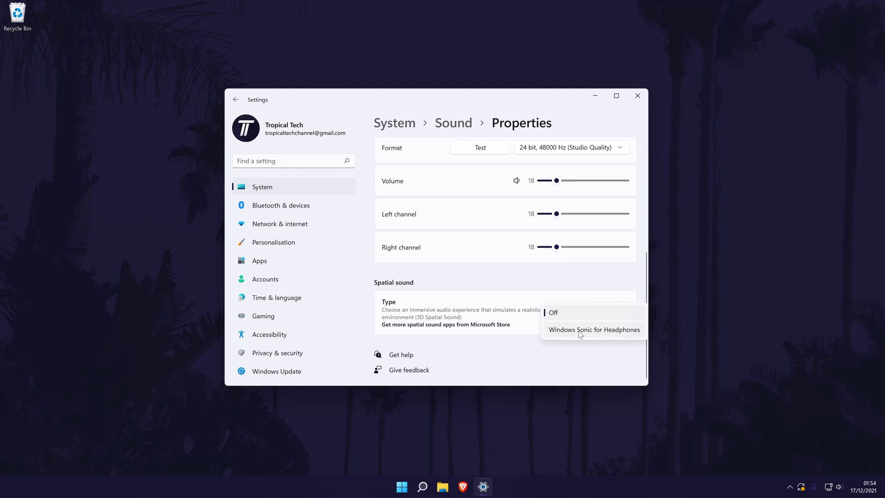
click(598, 348)
scroll(567, 291, up, 5)
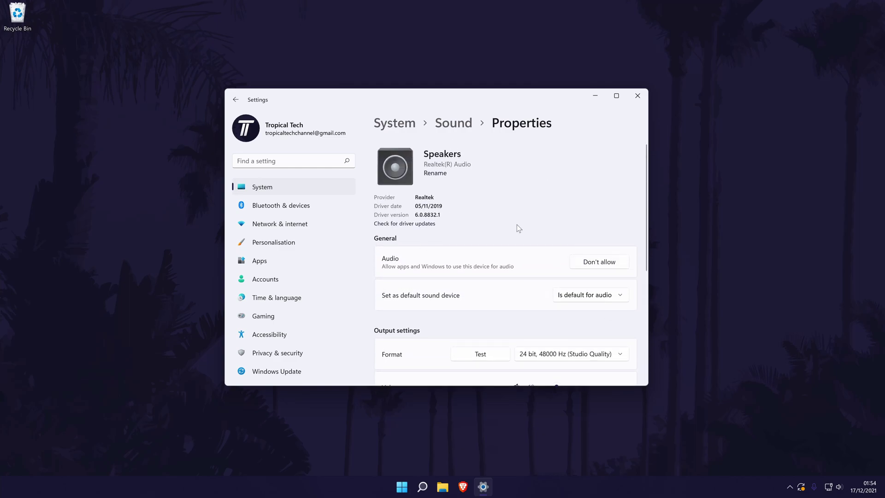